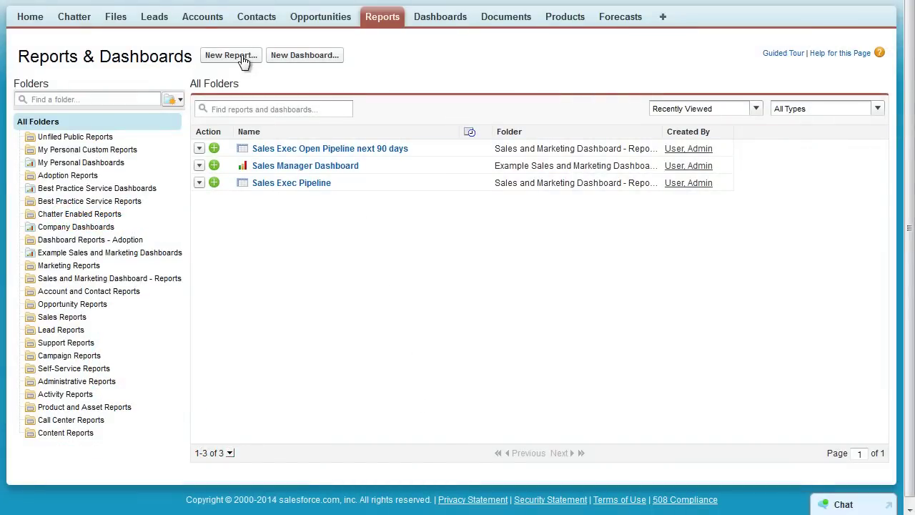
Create a new report from the basic Opportunities report type in the report builder.
{"action": "left_click", "coordinate": [242, 60]}
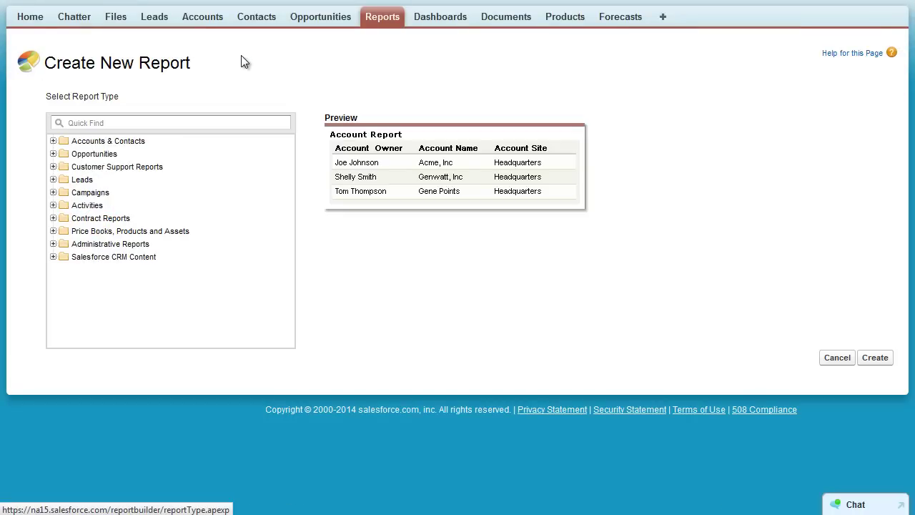
{"action": "left_click", "coordinate": [52, 154]}
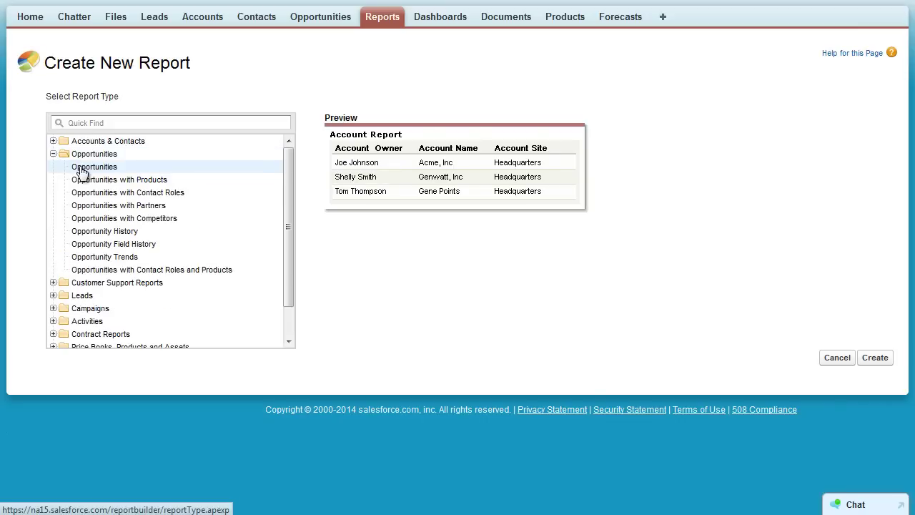
{"action": "left_click", "coordinate": [81, 171]}
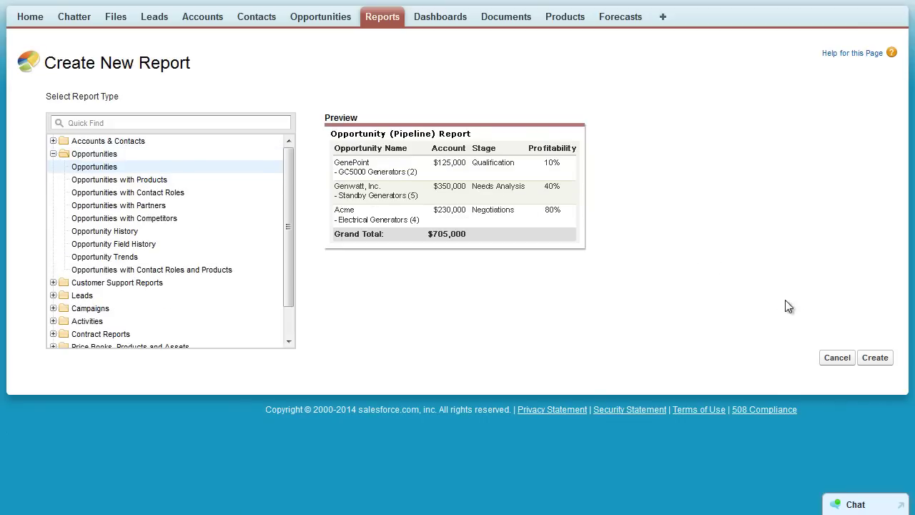
{"action": "left_click", "coordinate": [874, 359]}
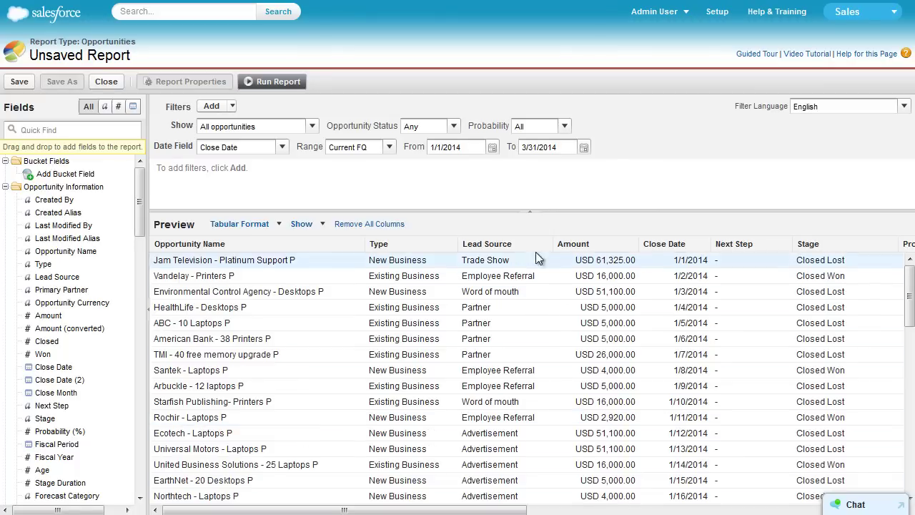
Collapse the filters, remove the Next Step column and add Forecast Category beside Amount.
{"action": "left_click", "coordinate": [530, 211]}
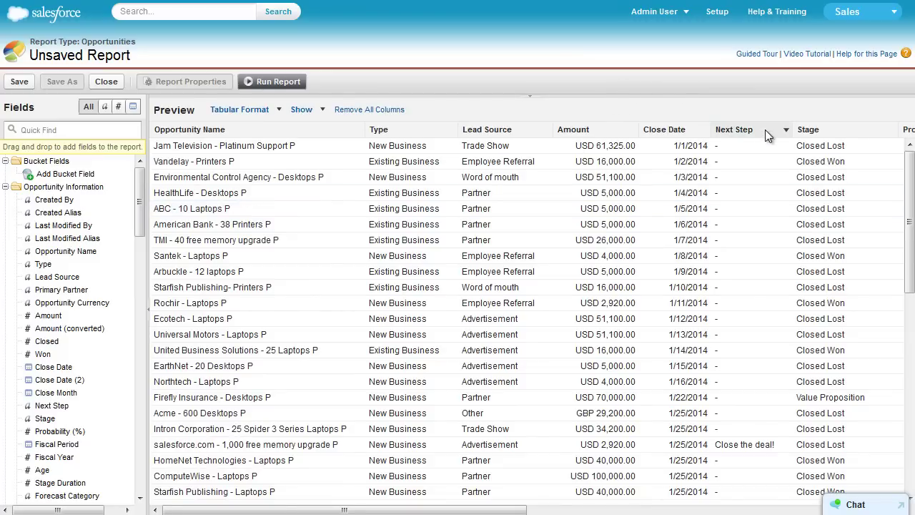
{"action": "left_click_drag", "start_coordinate": [742, 132], "coordinate": [123, 255]}
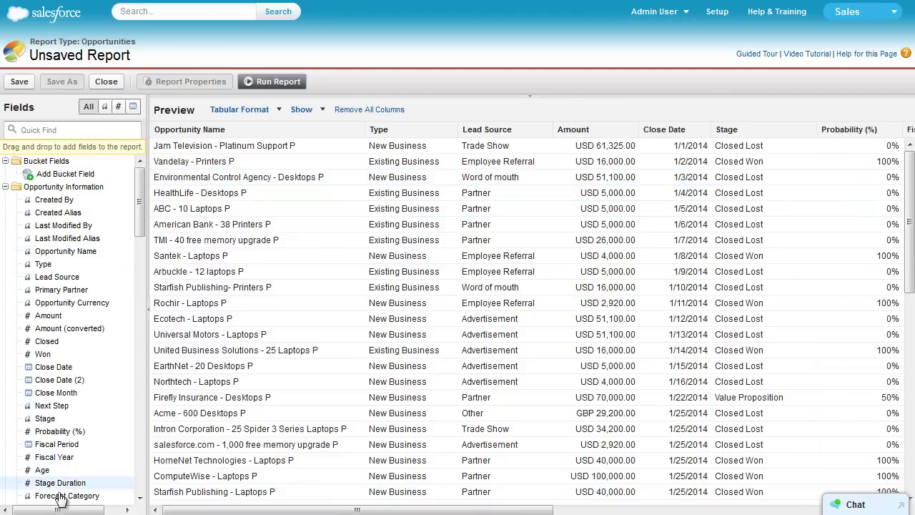
{"action": "mouse_move", "coordinate": [73, 494]}
{"action": "left_mouse_down"}
{"action": "mouse_move", "coordinate": [498, 272]}
{"action": "mouse_move", "coordinate": [636, 148]}
{"action": "mouse_move", "coordinate": [651, 103]}
{"action": "left_mouse_up"}
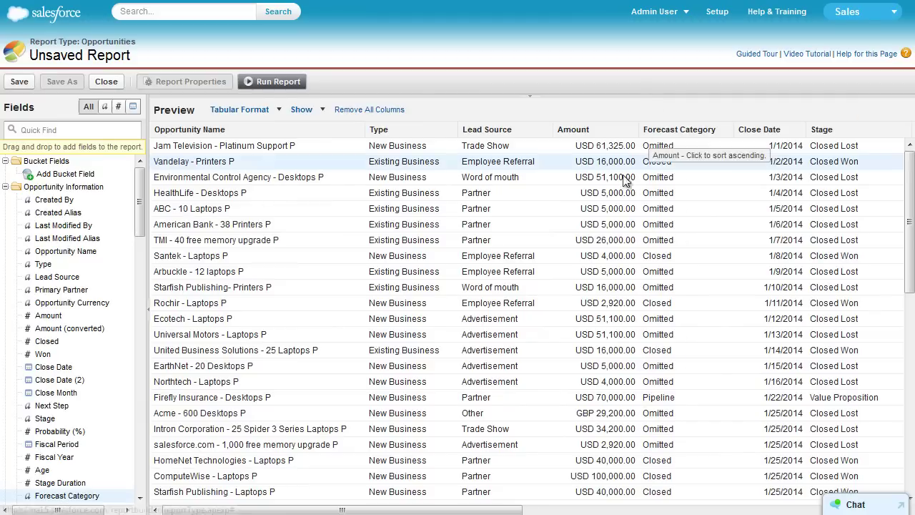
{"action": "left_click_drag", "start_coordinate": [498, 510], "coordinate": [876, 506]}
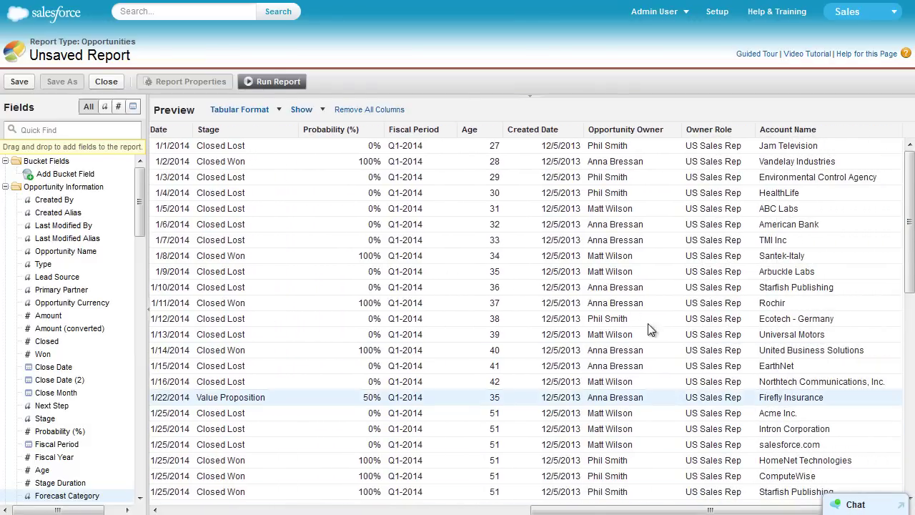
Remove the Fiscal Period, Age, Created Date, Opportunity Owner and Owner Role columns.
{"action": "left_click", "coordinate": [422, 130]}
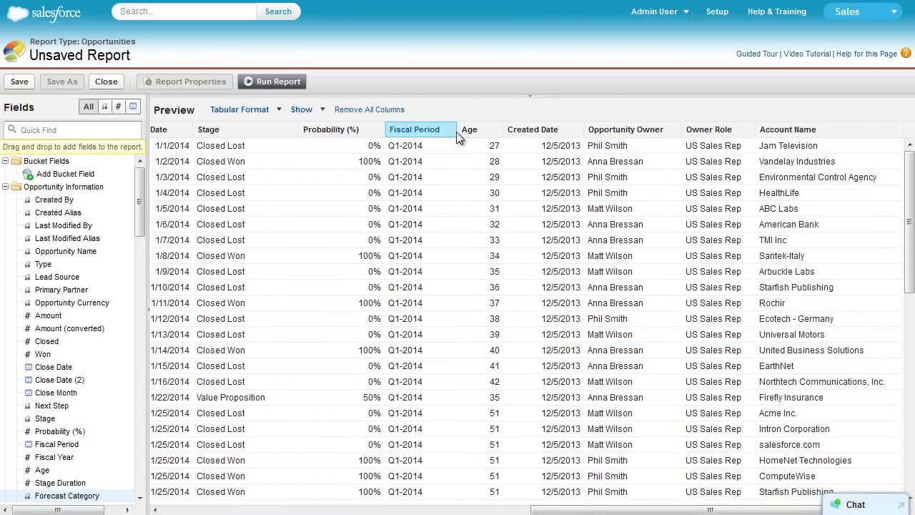
{"action": "left_click", "coordinate": [471, 130], "text": "ctrl"}
{"action": "left_click", "coordinate": [533, 133], "text": "ctrl"}
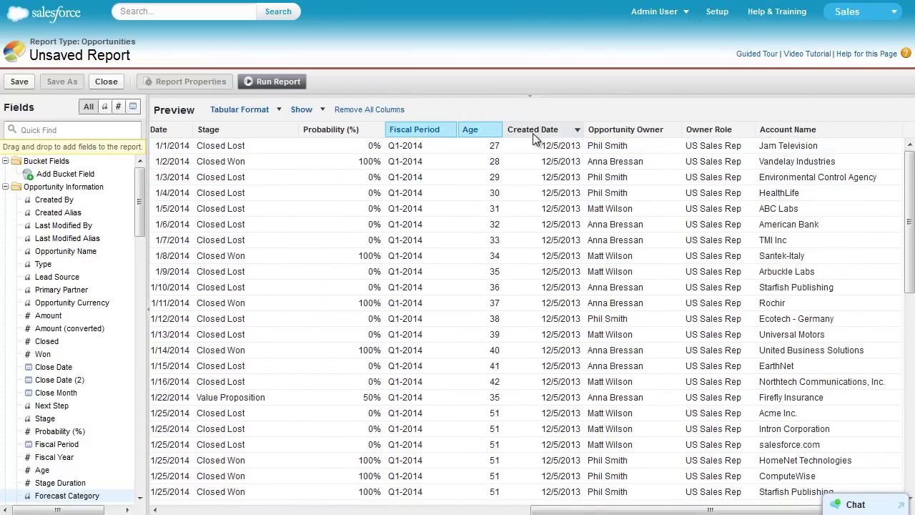
{"action": "left_click", "coordinate": [634, 132], "text": "ctrl"}
{"action": "left_click", "coordinate": [697, 132], "text": "ctrl"}
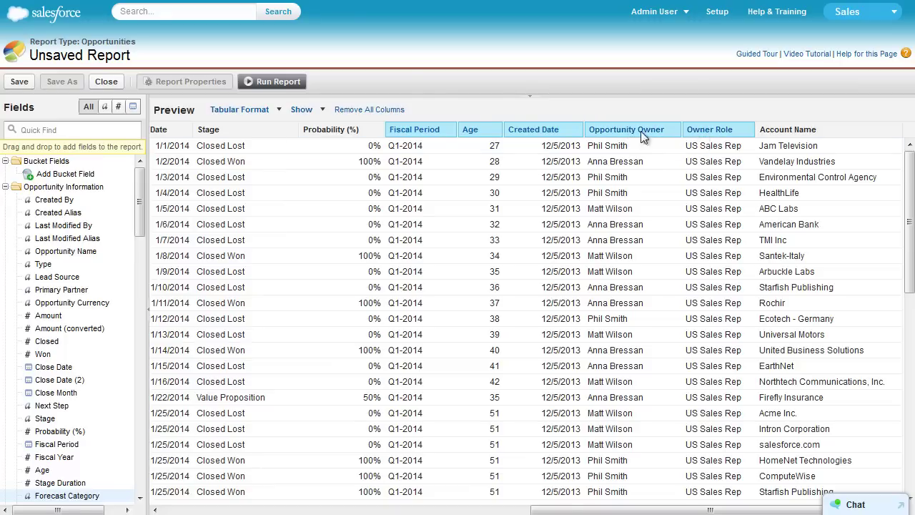
{"action": "left_click_drag", "start_coordinate": [426, 133], "coordinate": [114, 216]}
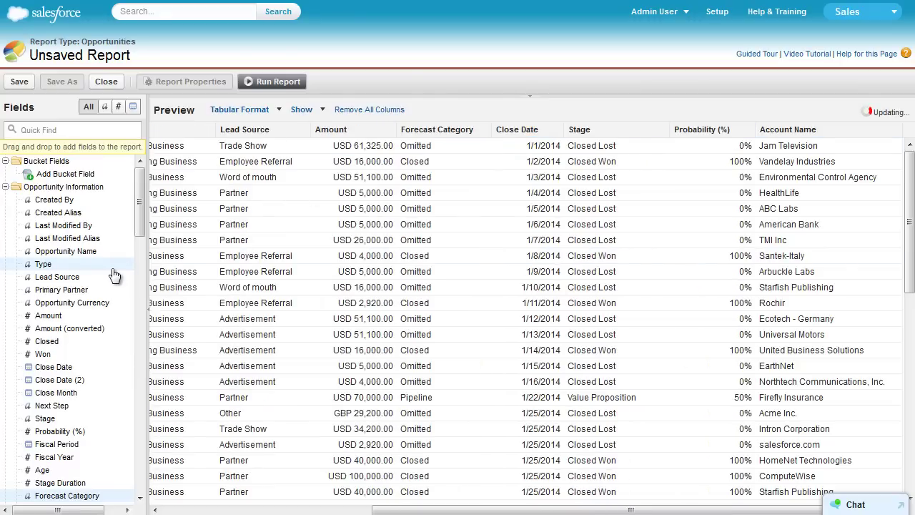
{"action": "left_click", "coordinate": [164, 510]}
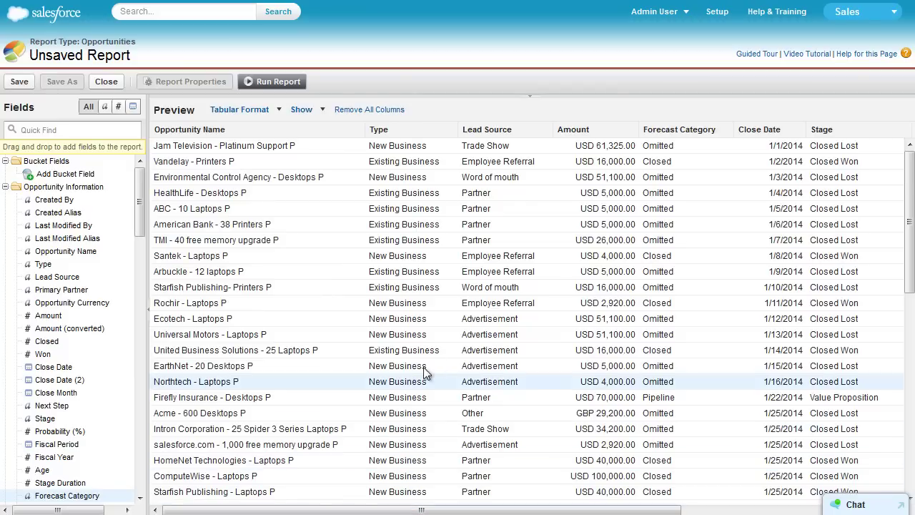
Group rows by Lead Source and sum Amount, giving a USD 476,176.52 grand total.
{"action": "left_click", "coordinate": [547, 133]}
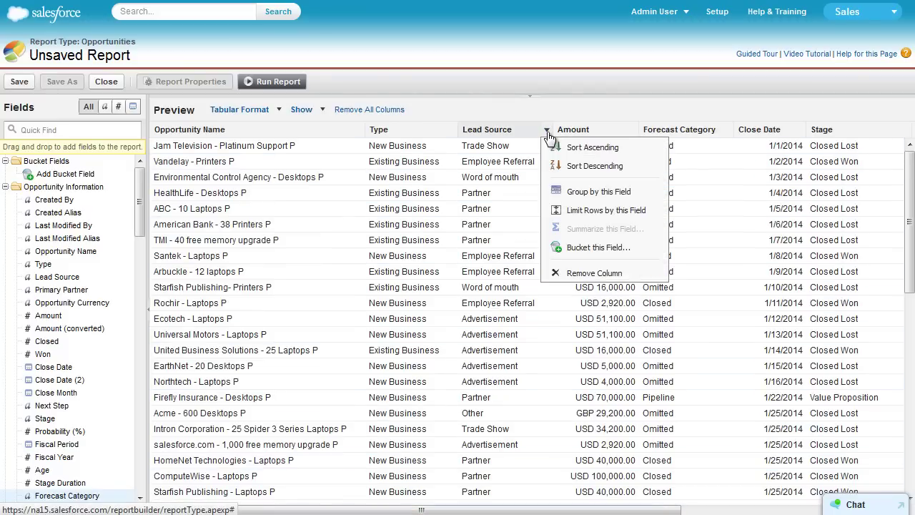
{"action": "left_click", "coordinate": [551, 192]}
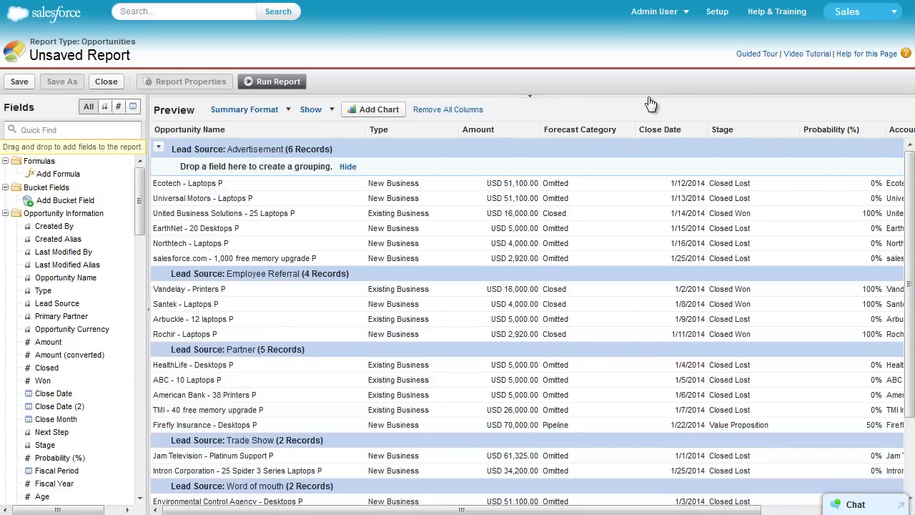
{"action": "left_click", "coordinate": [533, 137]}
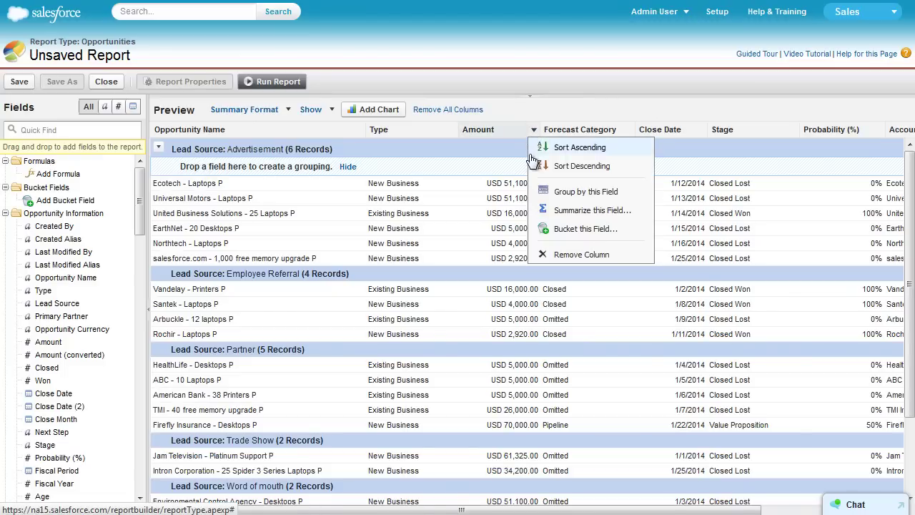
{"action": "left_click", "coordinate": [579, 210]}
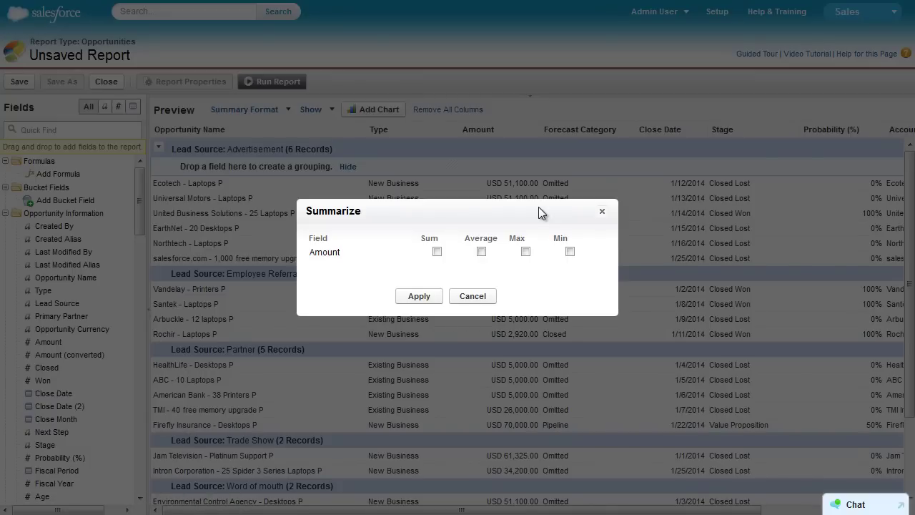
{"action": "left_click", "coordinate": [436, 252]}
{"action": "left_click", "coordinate": [429, 295]}
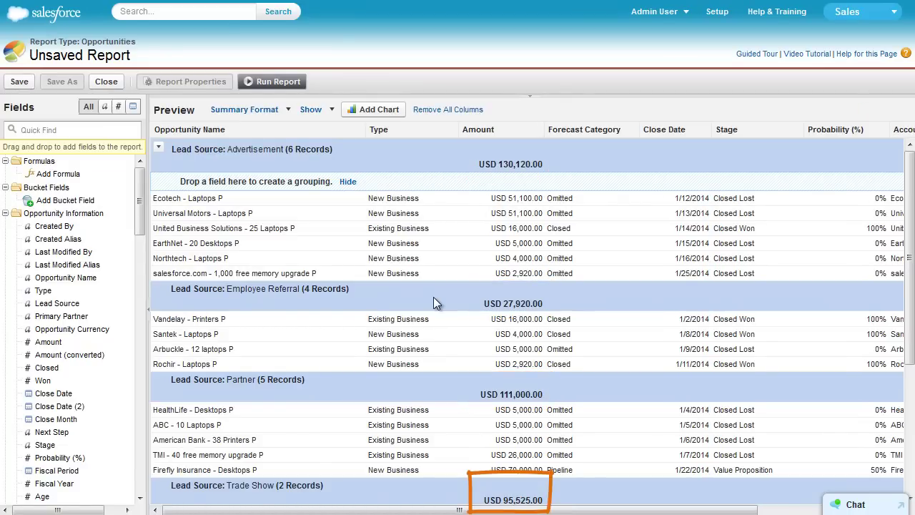
{"action": "left_click", "coordinate": [910, 485]}
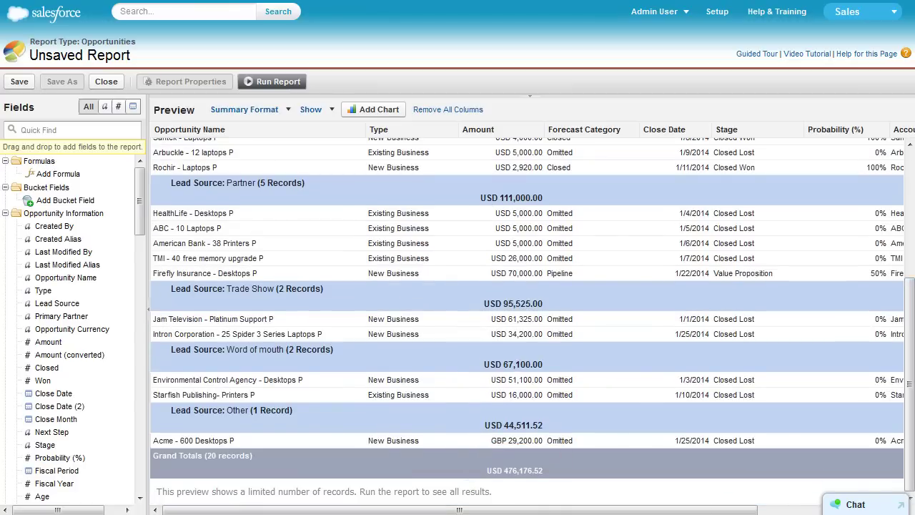
{"action": "left_click", "coordinate": [910, 160]}
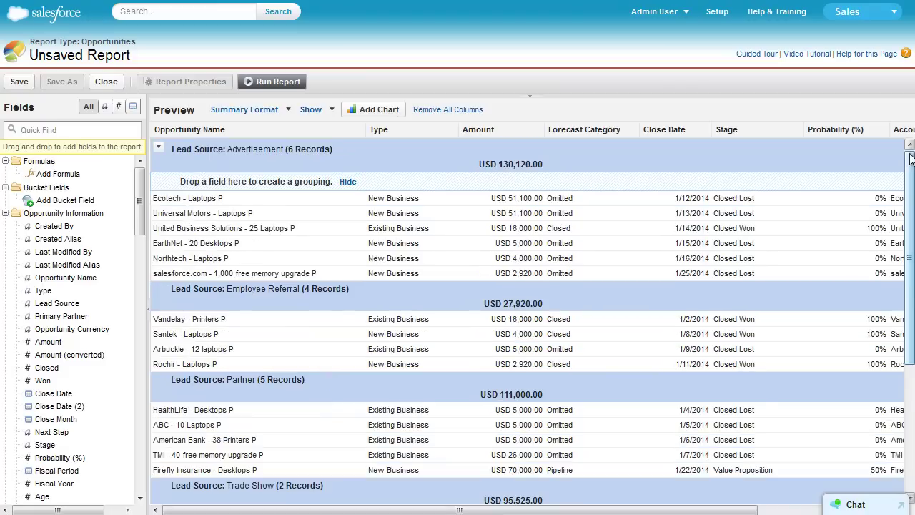
Hide detail rows and add the average Probability (%) per group, 22% overall.
{"action": "left_click", "coordinate": [333, 111]}
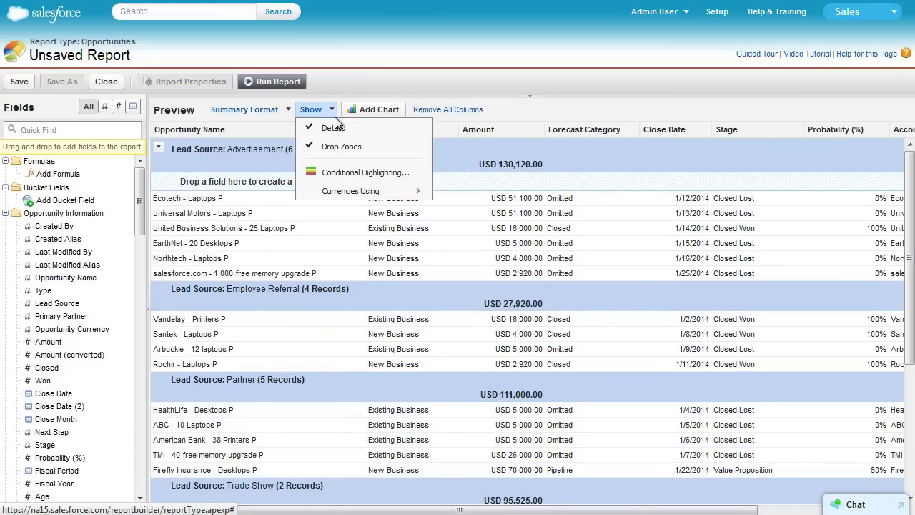
{"action": "left_click", "coordinate": [342, 128]}
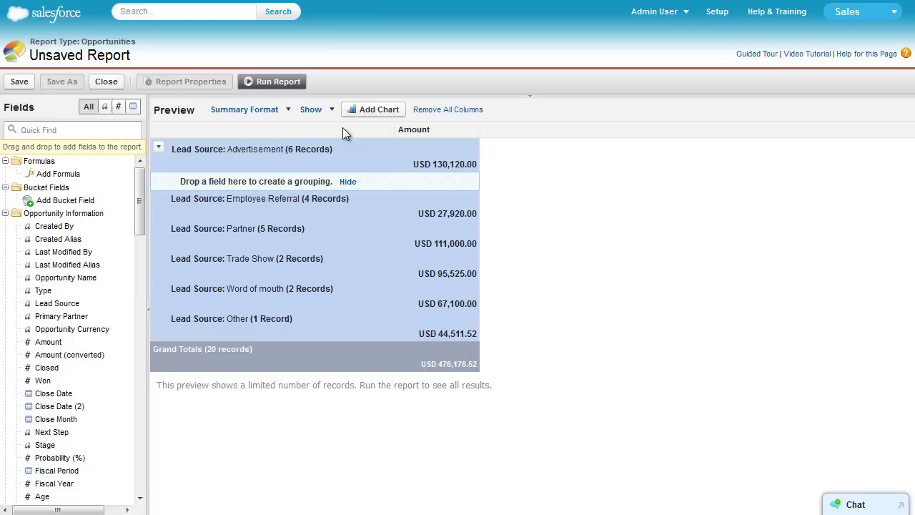
{"action": "left_click", "coordinate": [119, 109]}
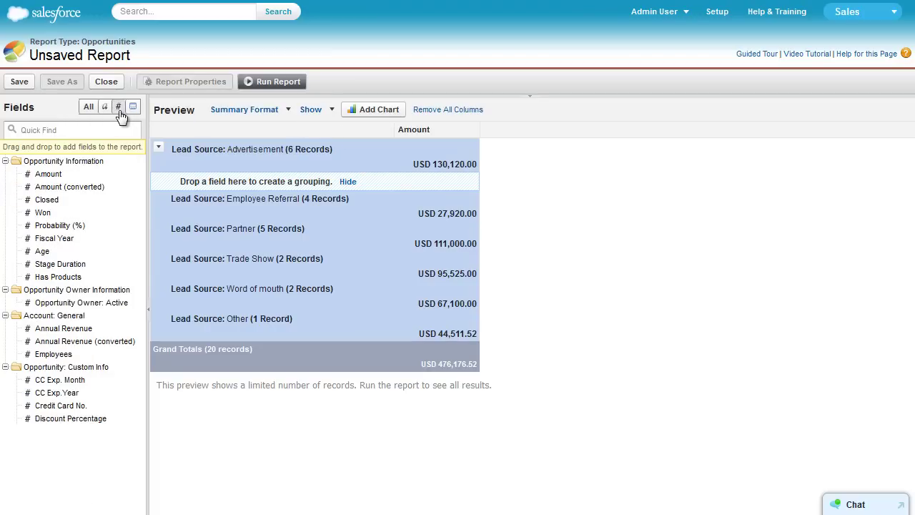
{"action": "double_click", "coordinate": [62, 225]}
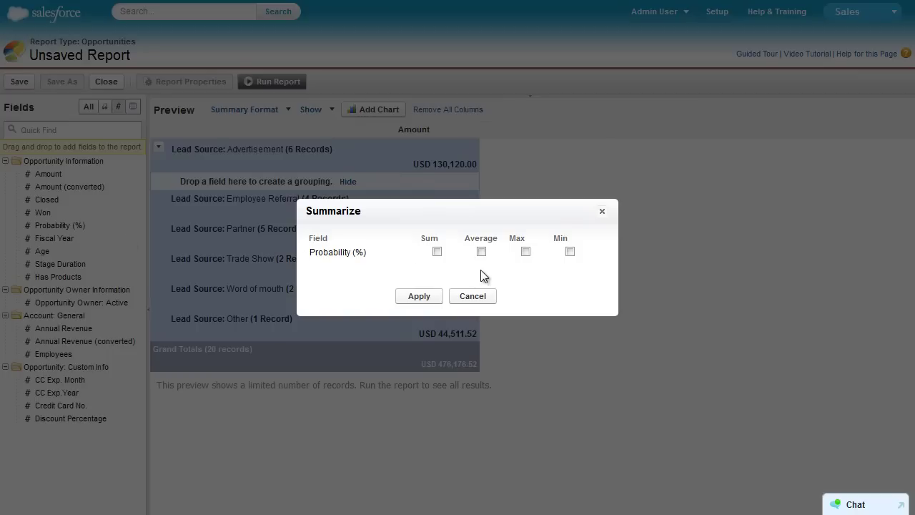
{"action": "left_click", "coordinate": [481, 252]}
{"action": "left_click", "coordinate": [421, 297]}
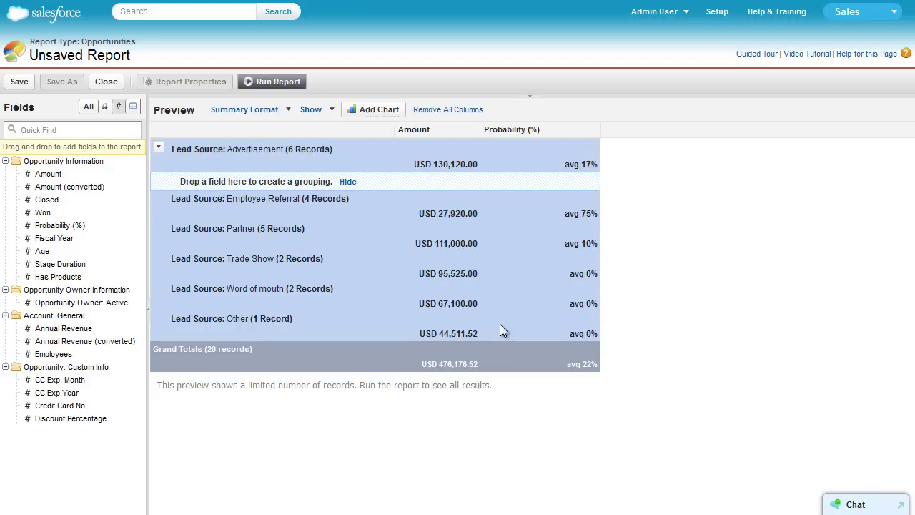
Add the Type field as a second grouping beneath Lead Source.
{"action": "left_click", "coordinate": [87, 107]}
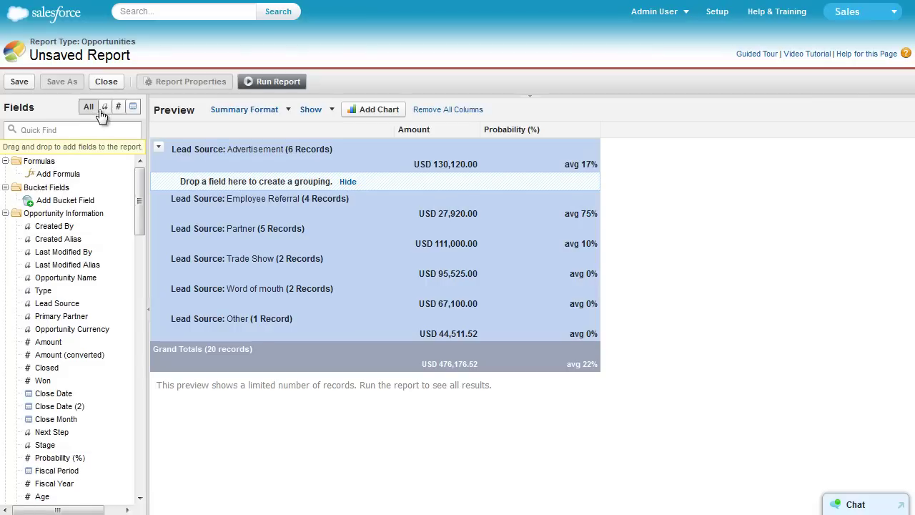
{"action": "left_click", "coordinate": [104, 131]}
{"action": "type", "text": "Type"}
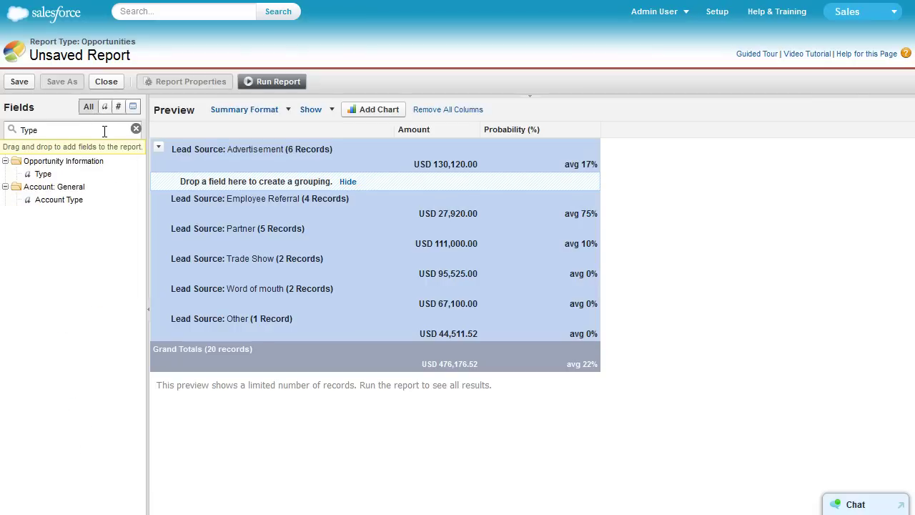
{"action": "left_click_drag", "start_coordinate": [42, 175], "coordinate": [422, 183]}
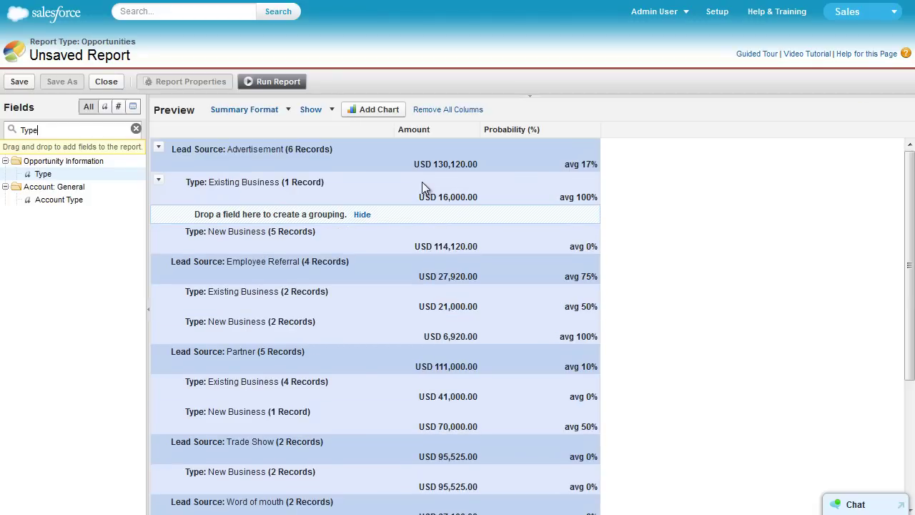
Run the report with opportunity details shown, then open Save As and its folder list.
{"action": "left_click", "coordinate": [280, 82]}
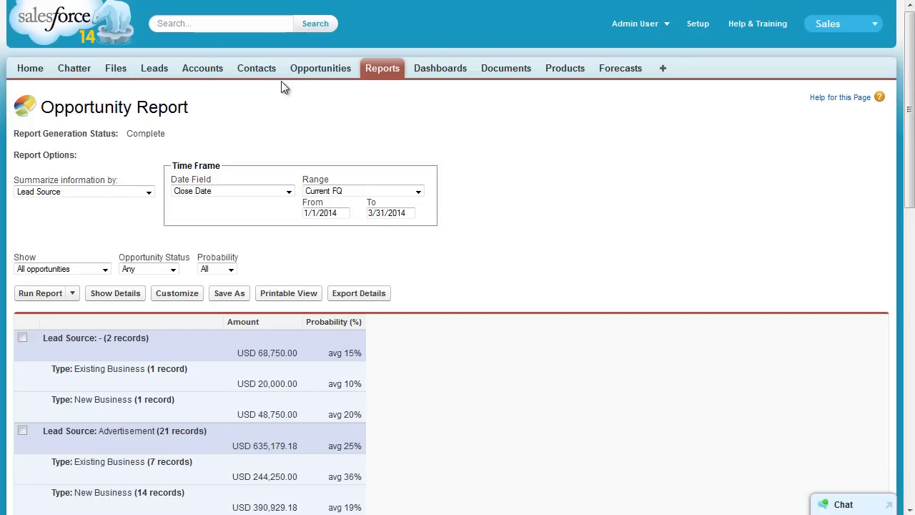
{"action": "left_click", "coordinate": [122, 297]}
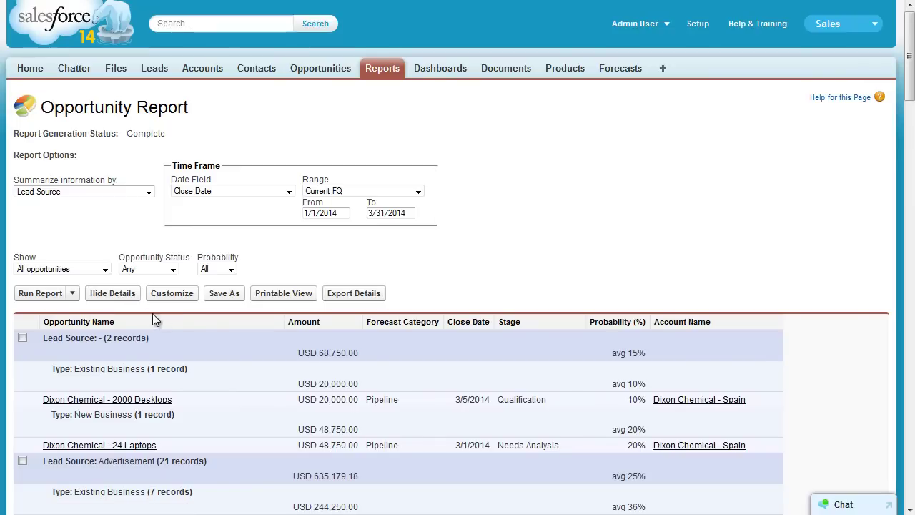
{"action": "left_click", "coordinate": [224, 294]}
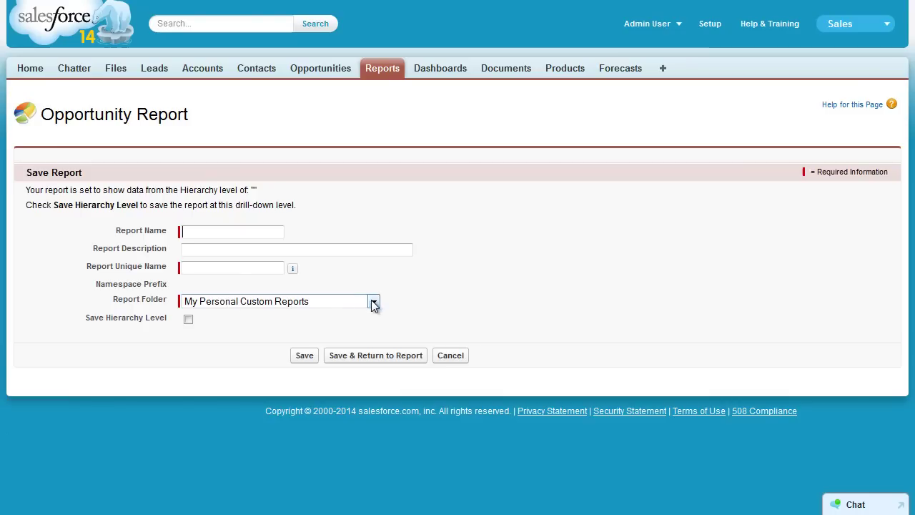
{"action": "left_click", "coordinate": [374, 303]}
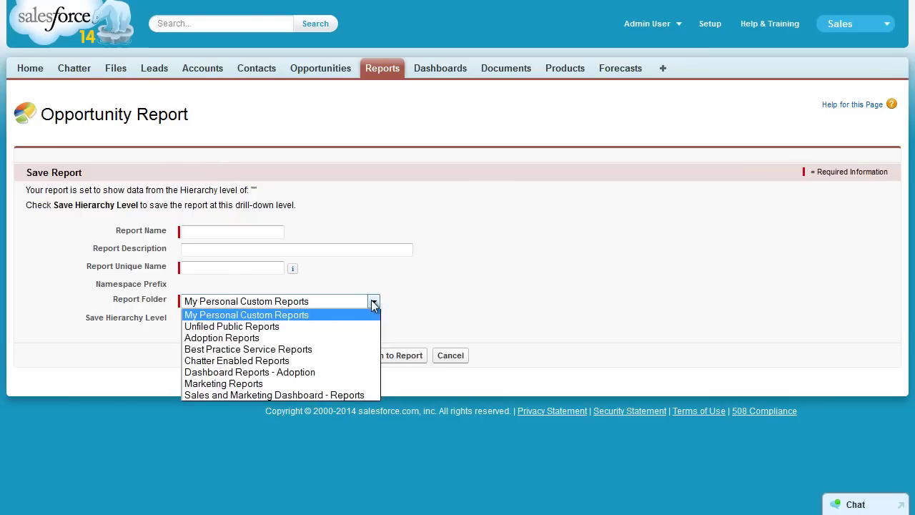